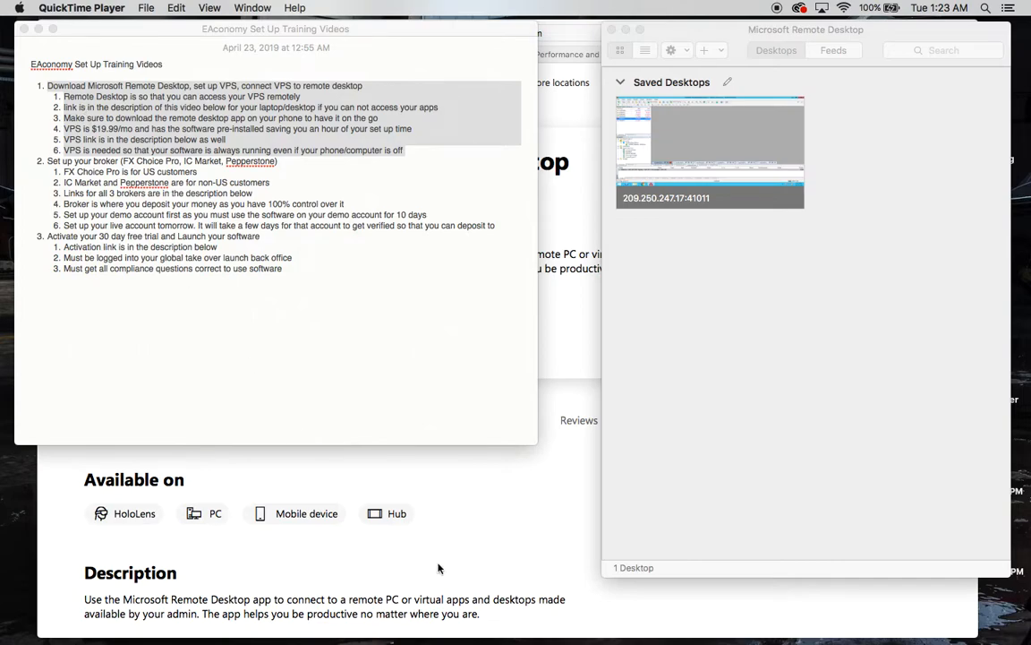
Step: Switch to the App Store, review the search results for "microsoft remote desktop", and minimize its window
left_click(439, 459)
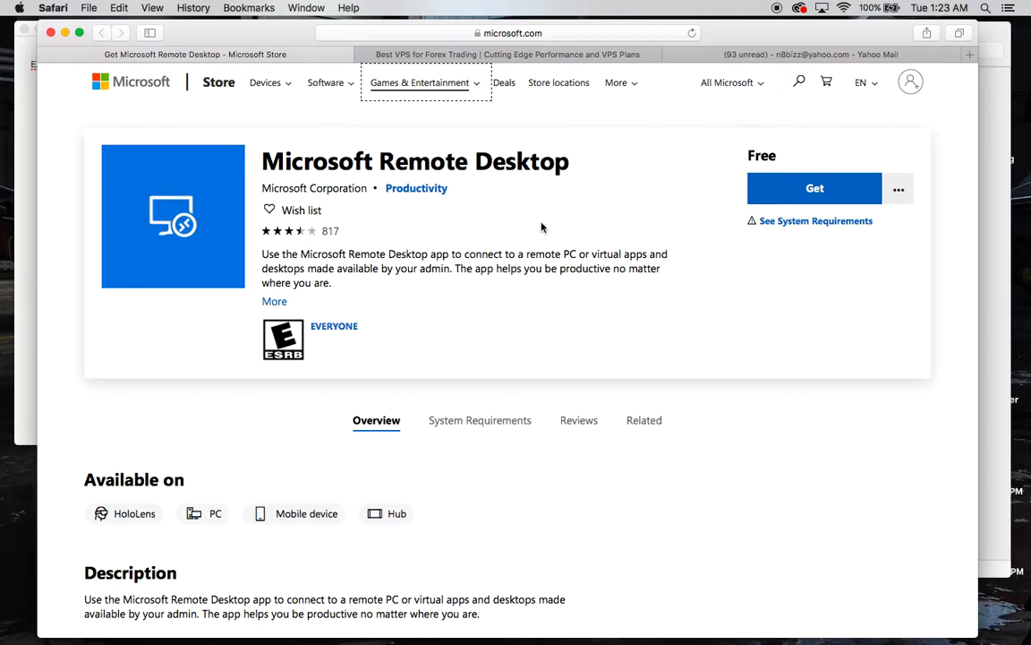
mouse_move(713, 634)
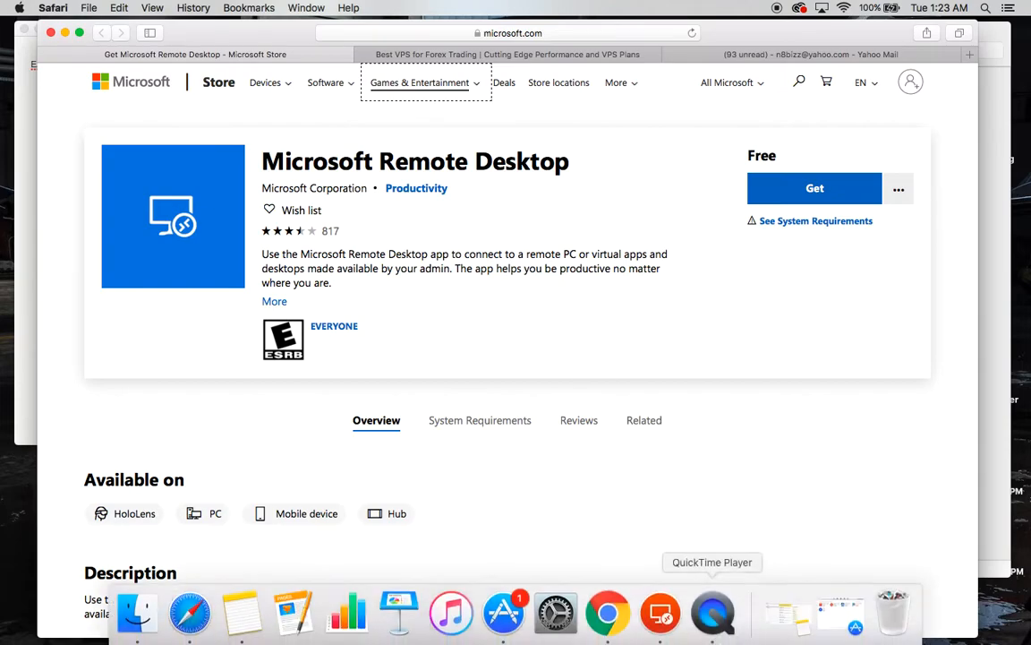
left_click(503, 614)
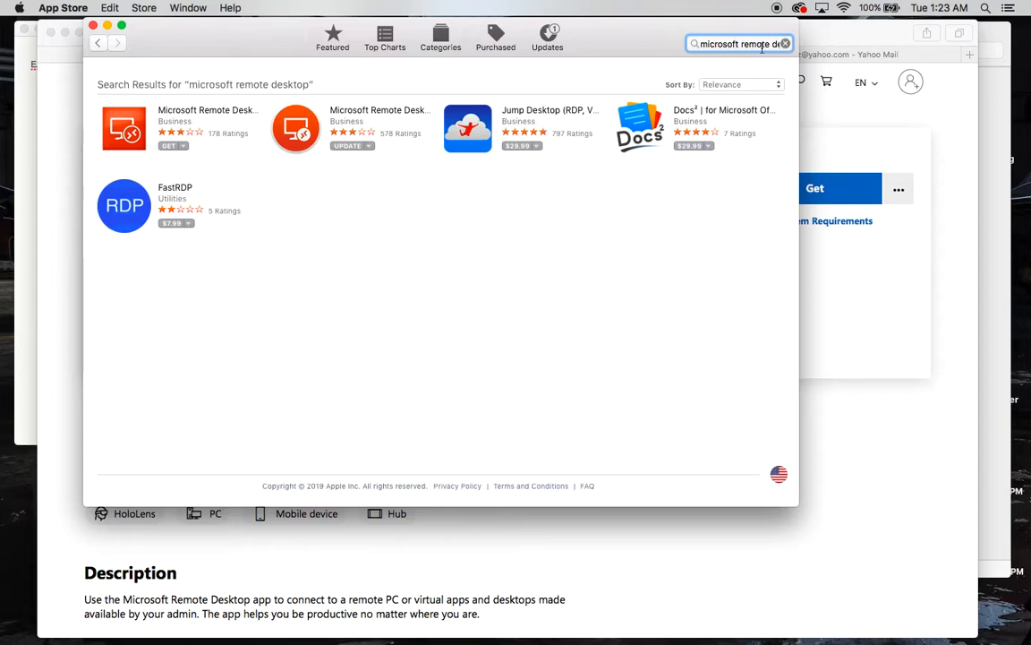
key("Right")
key("Right")
key("Right")
key("Right")
key("Right")
key("Right")
key("Right")
key("Right")
key("Right")
key("Right")
key("Right")
key("Right")
key("Right")
key("Right")
key("Right")
left_click(107, 25)
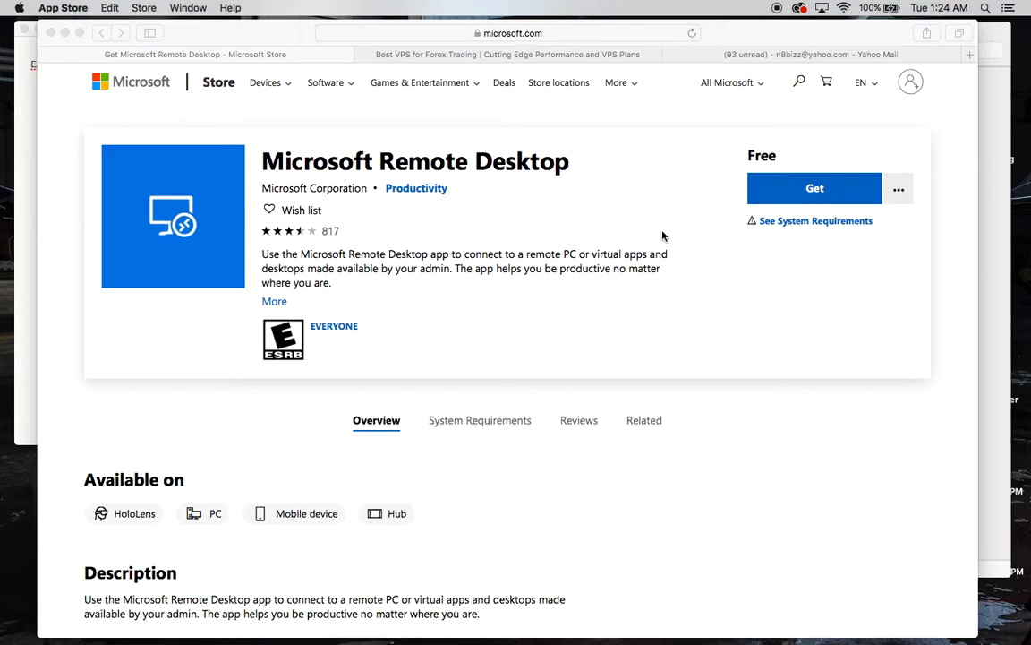
Step: Switch to the FX VPS home page in Safari and open the order page for the VPS plan starting at $19.99
left_click(27, 279)
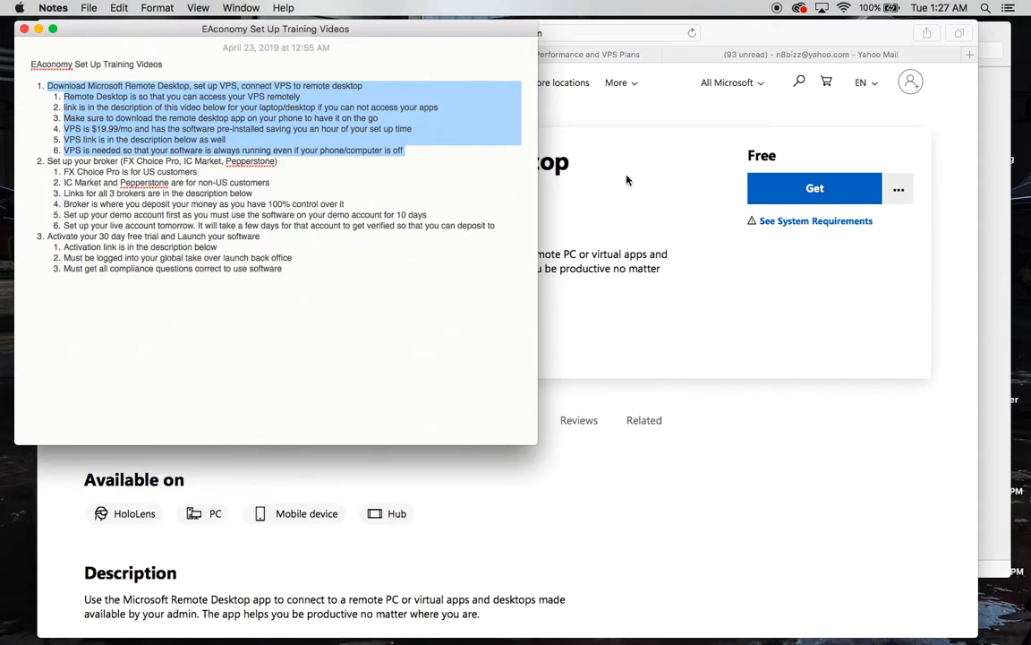
left_click(581, 55)
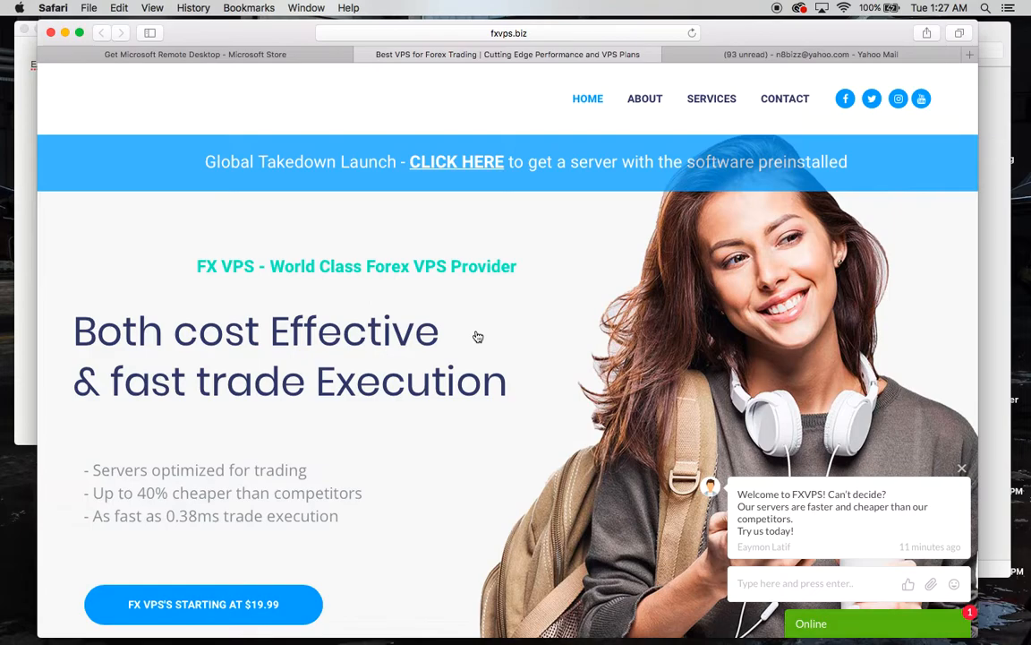
scroll(477, 340, "down", 2)
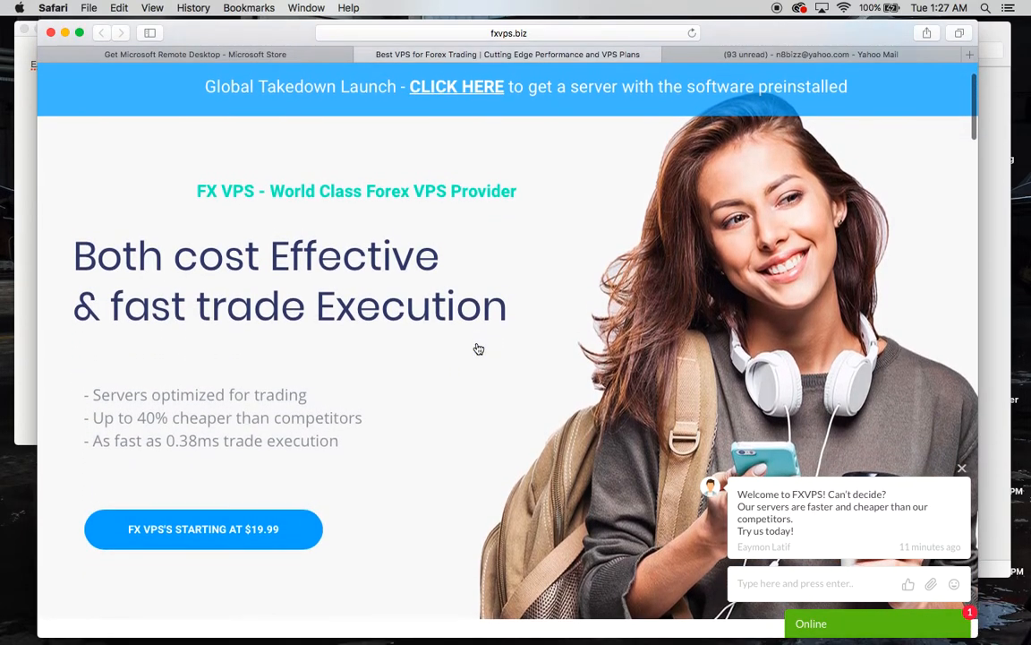
scroll(476, 347, "up", 2)
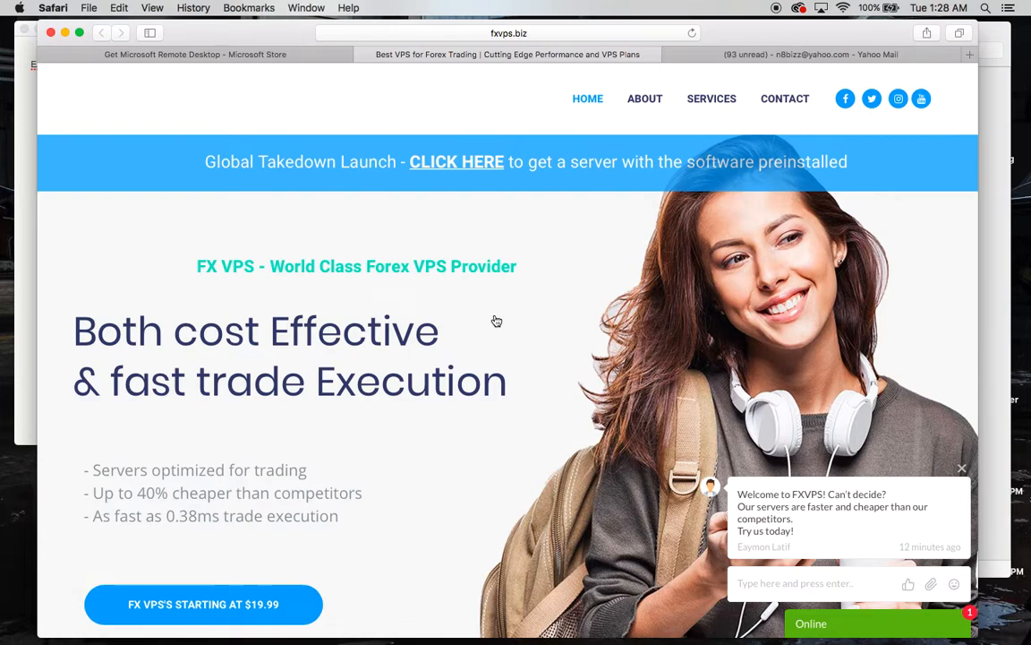
scroll(550, 444, "down", 1)
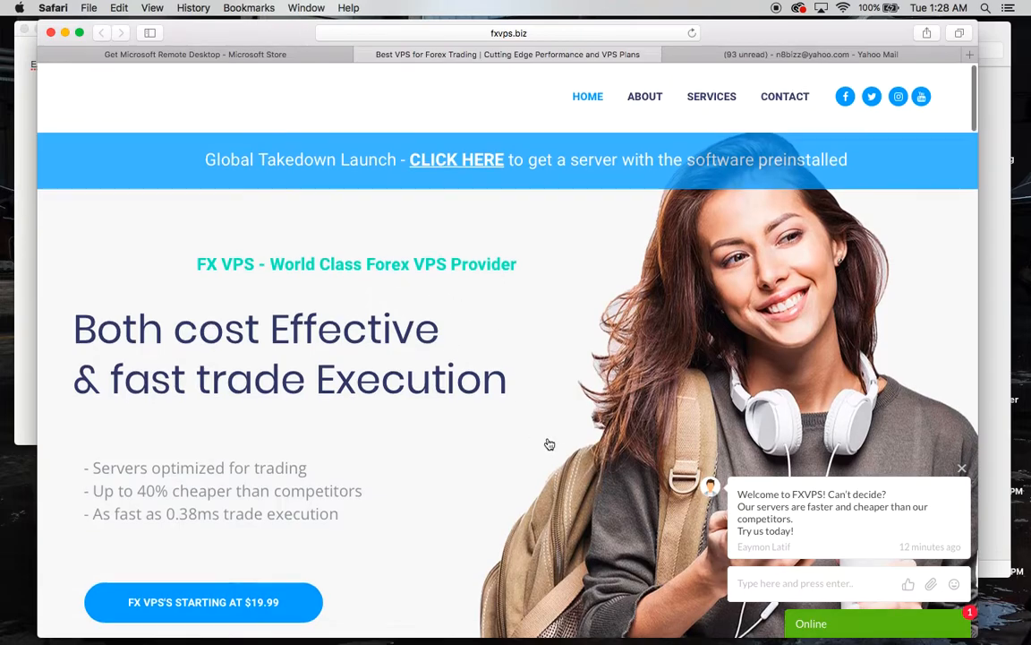
scroll(549, 444, "down", 5)
scroll(548, 445, "up", 5)
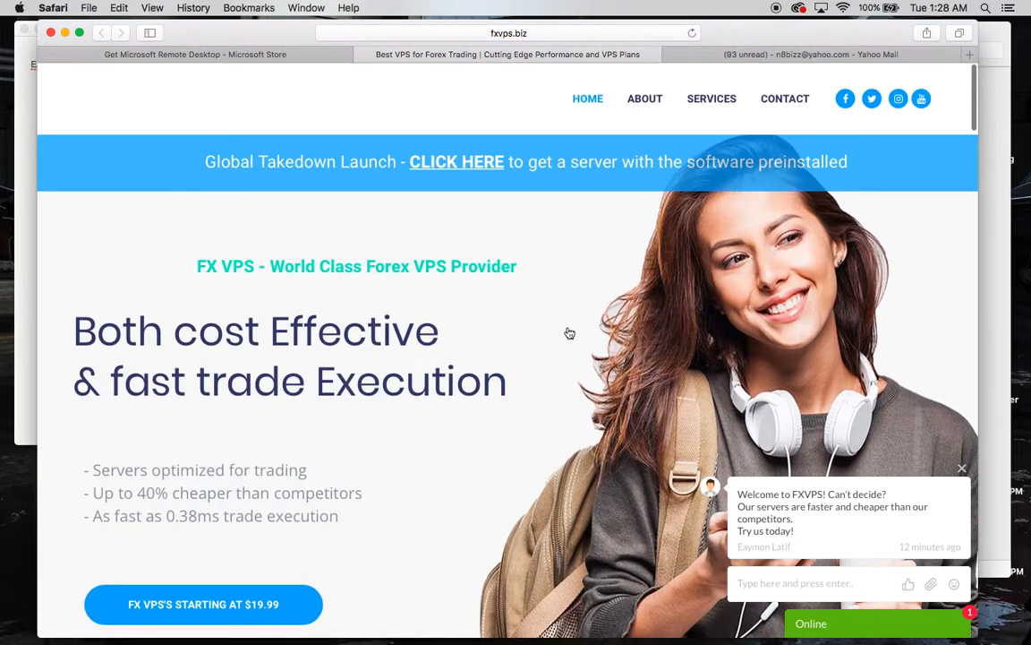
left_click(225, 600)
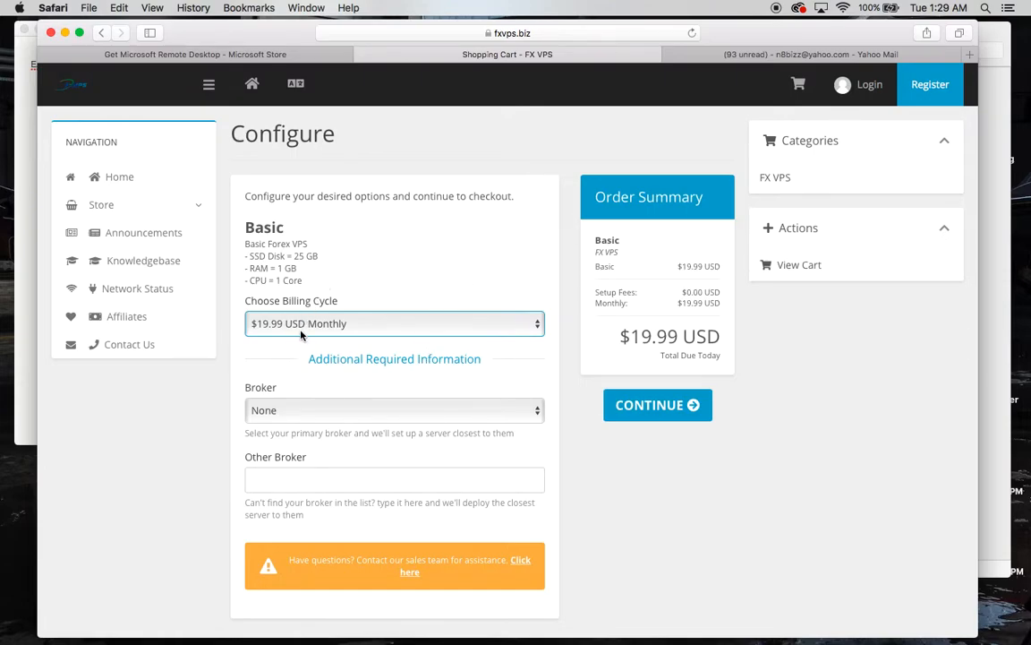
Step: Set the VPS order's broker to Other and enter Pepperstone as the other broker
left_click(322, 411)
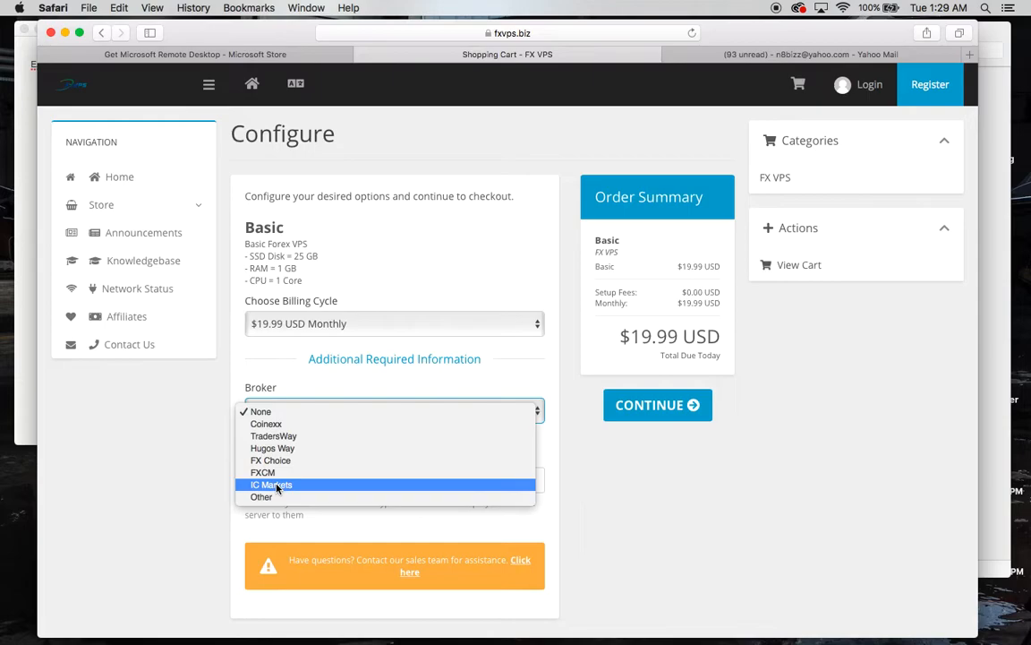
left_click(277, 497)
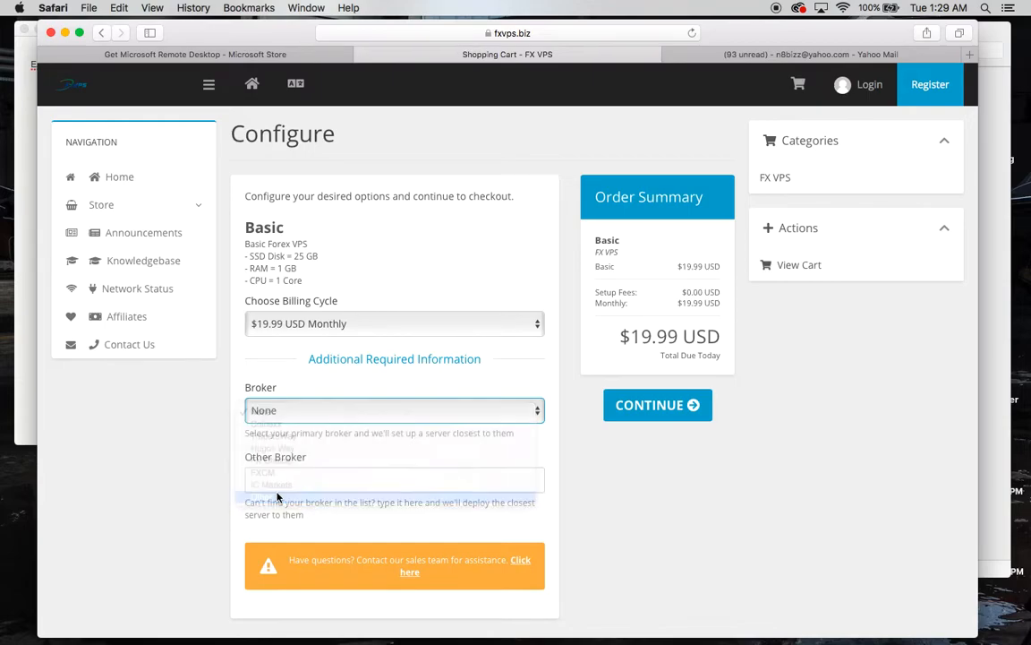
left_click(287, 480)
type("Pepperson")
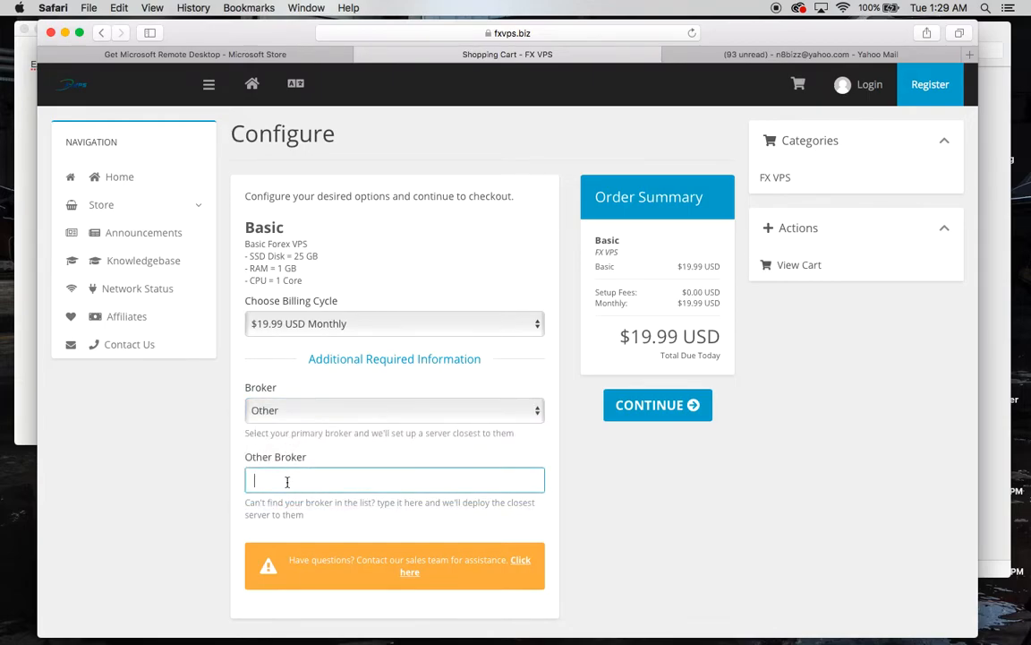
key("BackSpace")
key("BackSpace")
key("BackSpace")
type("stone")
Step: Change the VPS order's broker to FX Choice and clear the Other Broker field
left_click(323, 410)
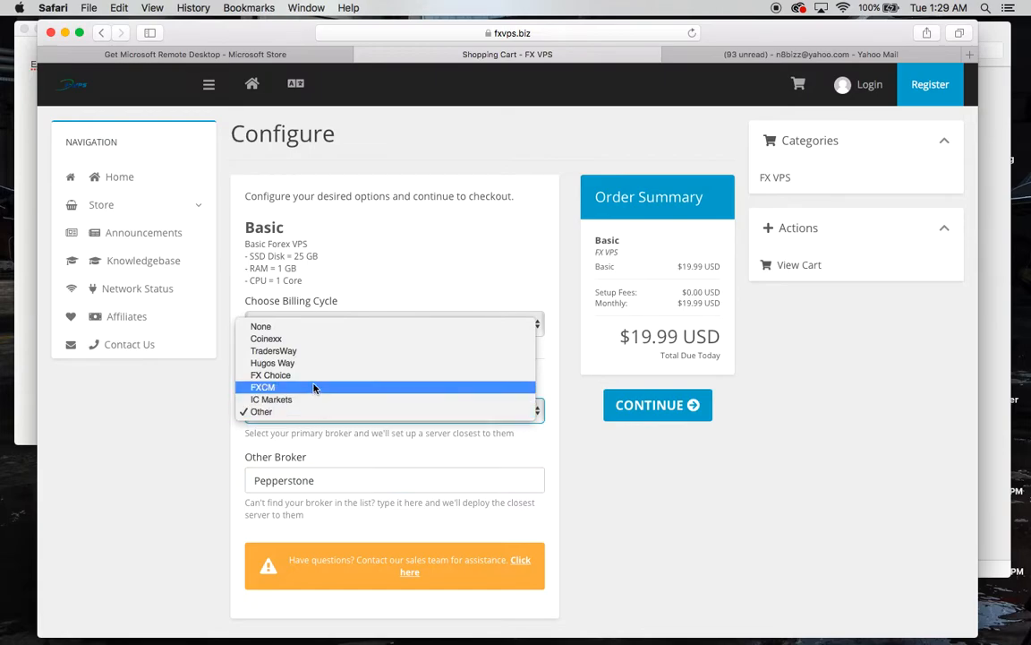
left_click(313, 377)
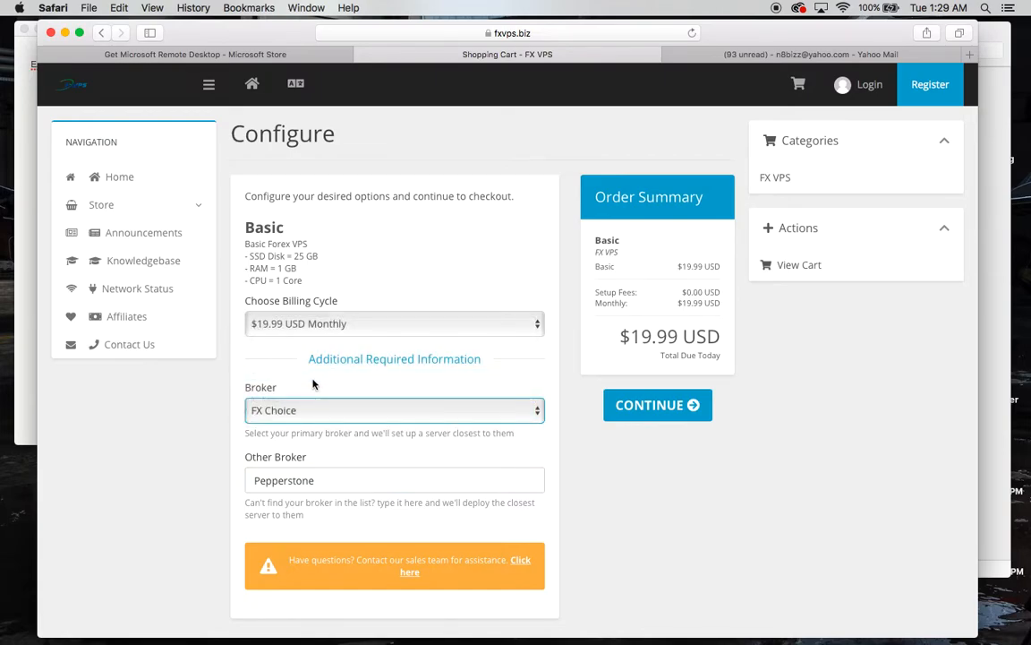
left_click_drag(315, 478, 253, 481)
key("BackSpace")
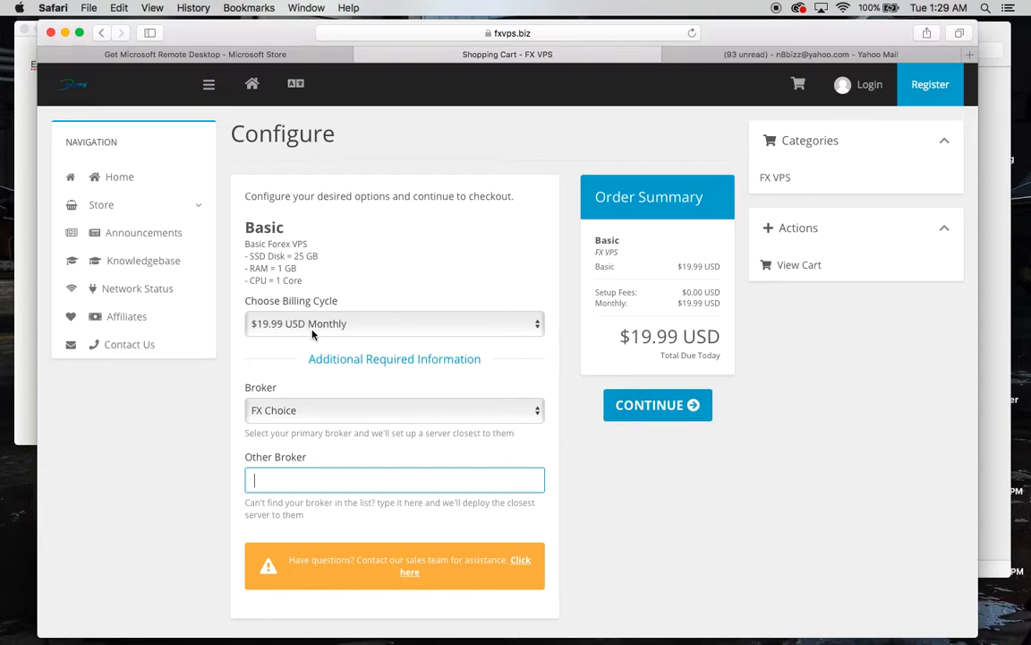
Step: Continue the Basic VPS order to checkout and review the personal, security and payment fields
left_click(676, 415)
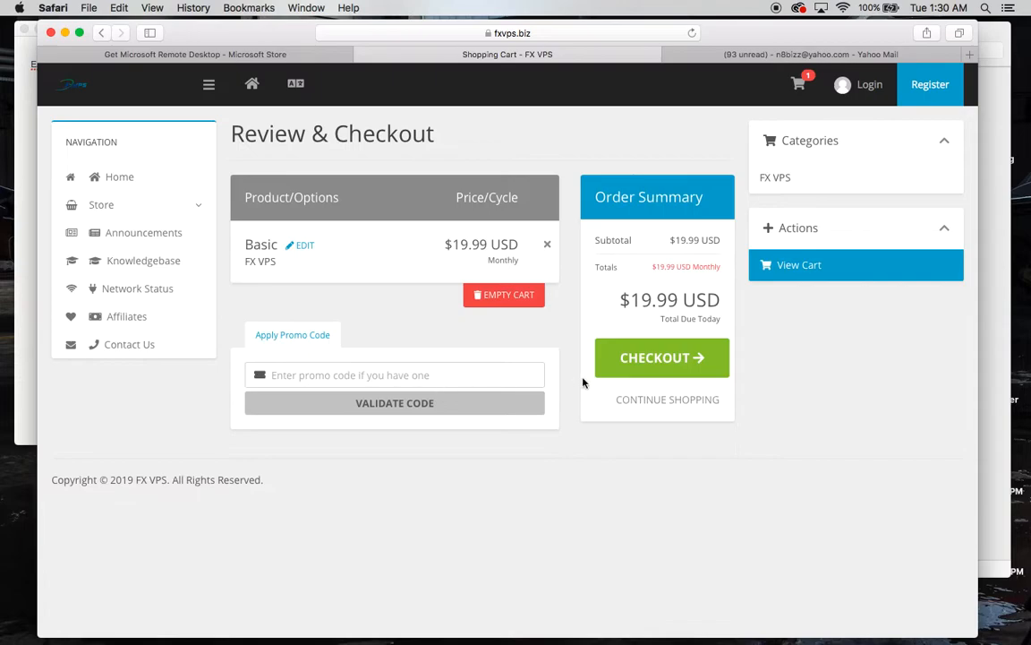
left_click(665, 359)
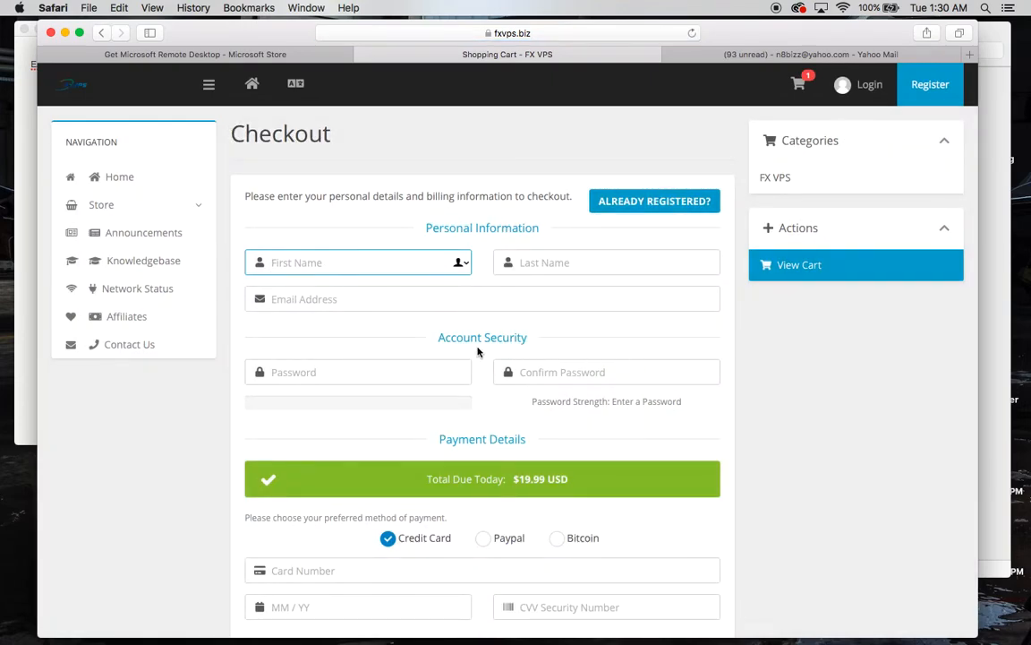
scroll(470, 350, "down", 2)
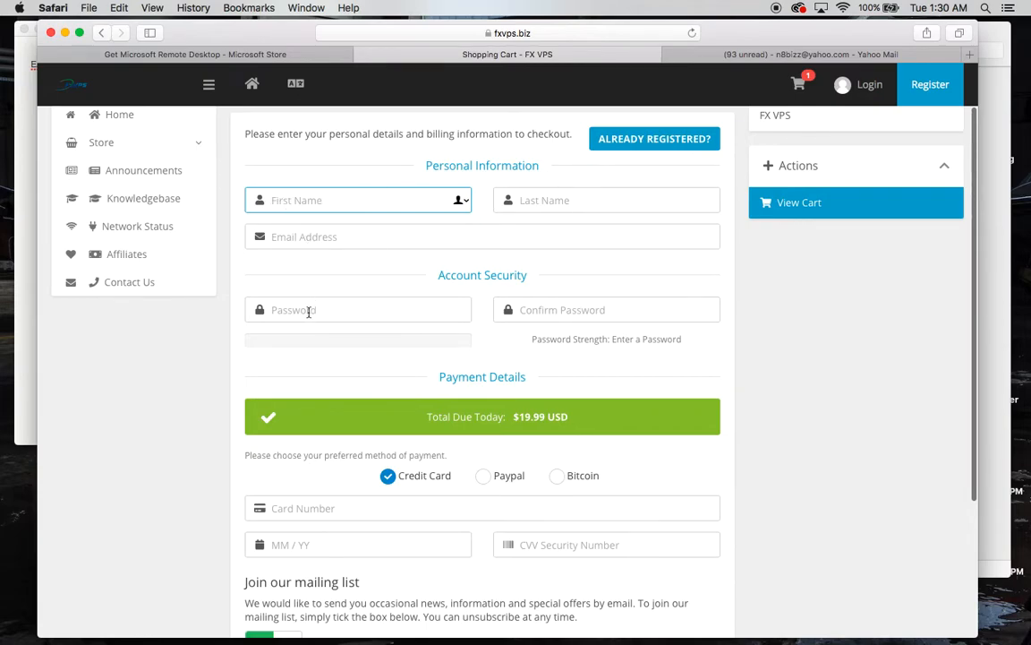
scroll(510, 390, "down", 2)
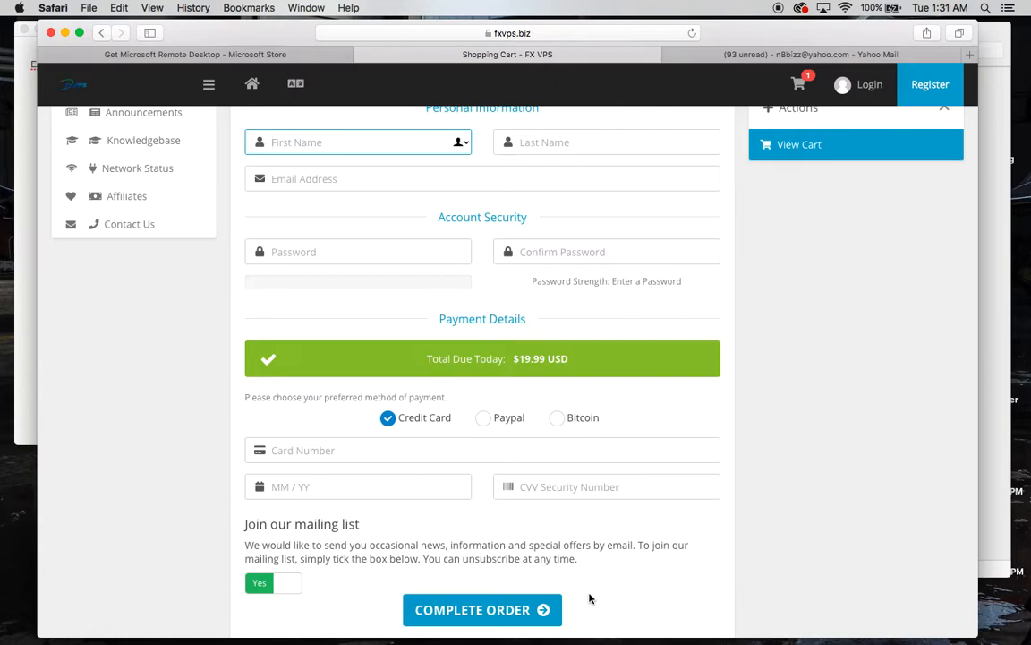
Step: Switch to the FXVPS message in Yahoo Mail and examine the server's main IP, username and password lines
left_click(733, 54)
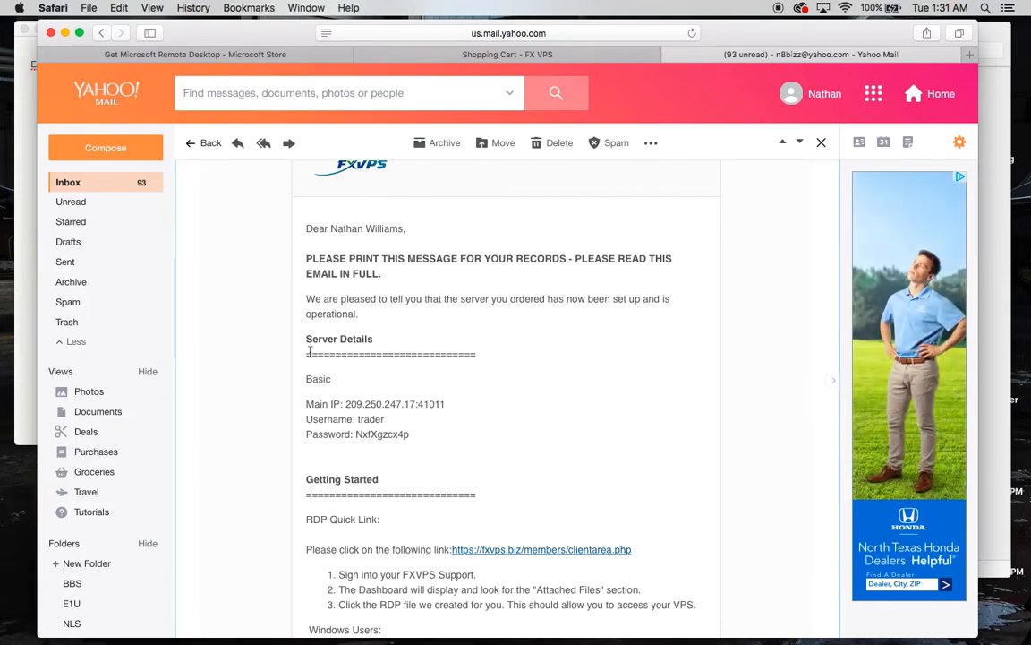
mouse_move(320, 340)
left_mouse_down()
mouse_move(358, 340)
mouse_move(307, 345)
left_mouse_up()
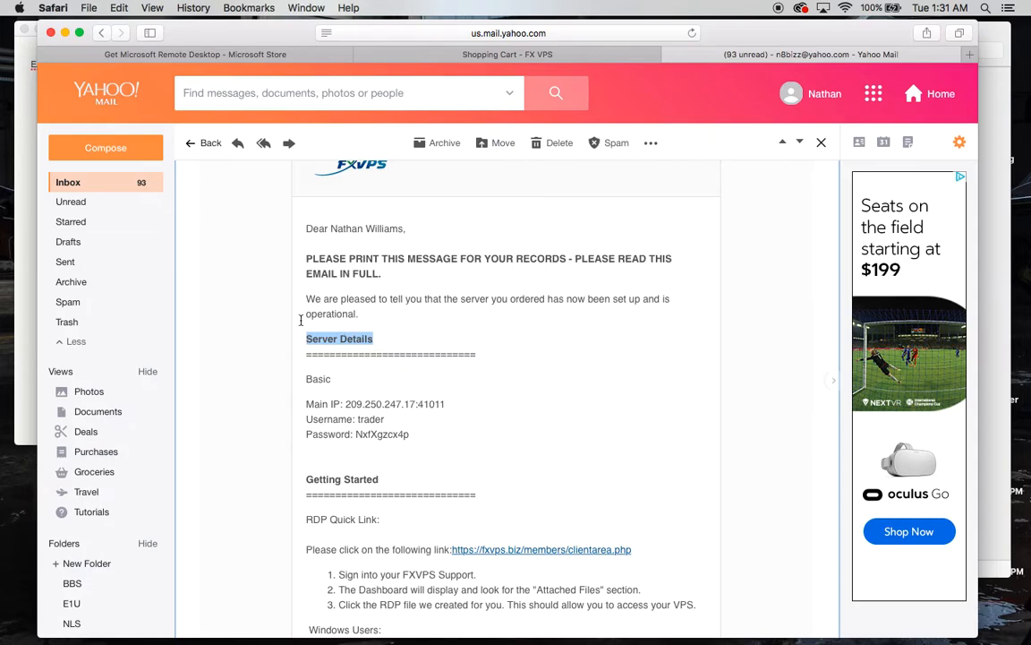
left_click(354, 404)
left_click_drag(353, 405, 418, 405)
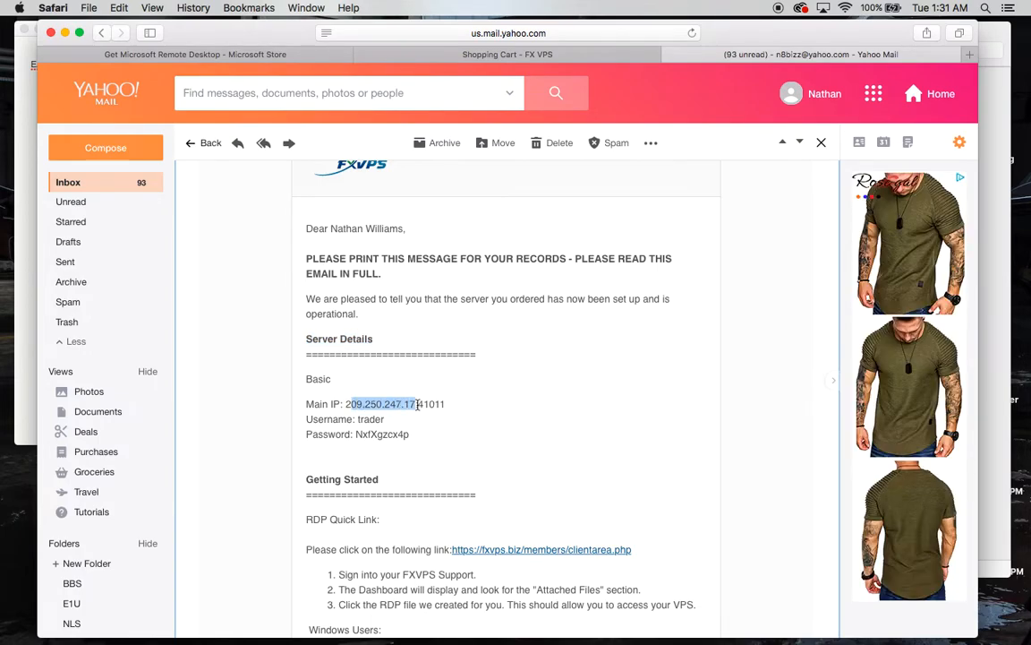
left_click(362, 416)
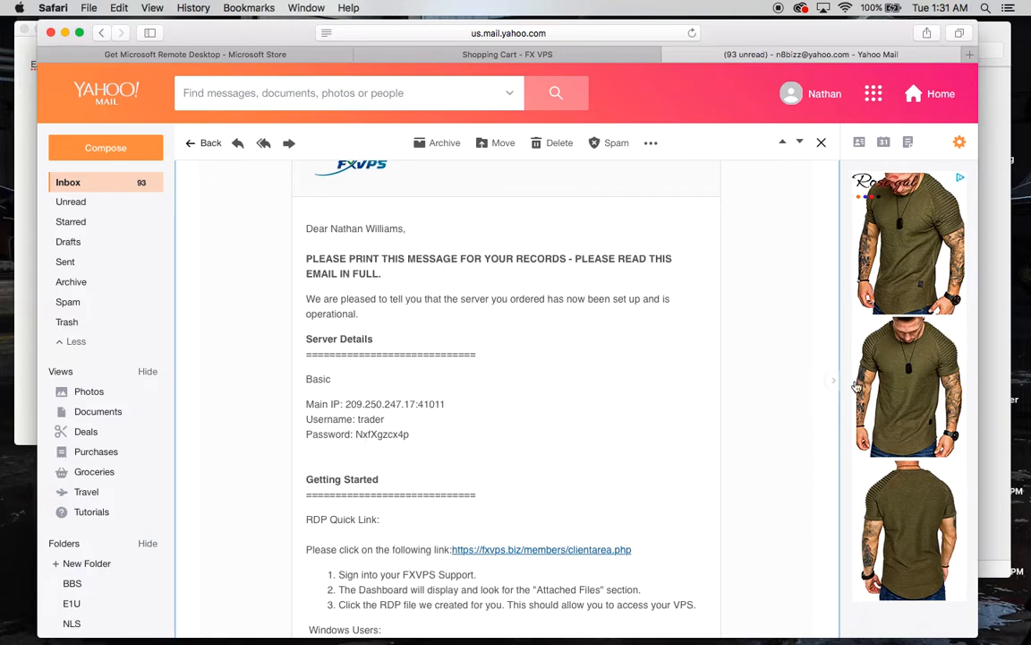
Step: Switch to Microsoft Remote Desktop, review the saved desktop's PC name and user account settings, and save them
key("super+Tab")
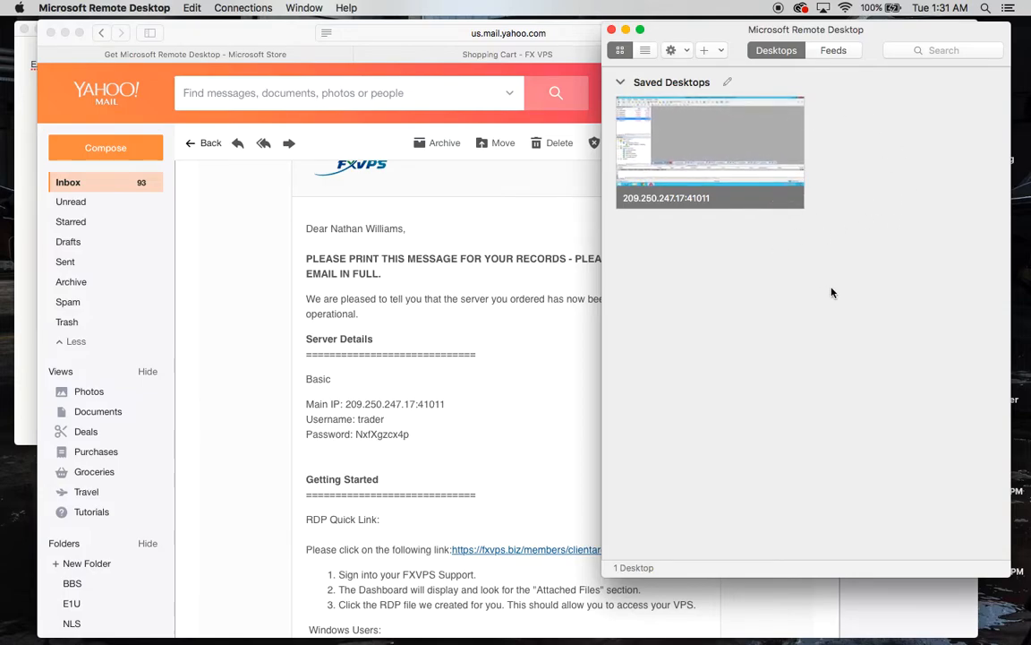
mouse_move(775, 199)
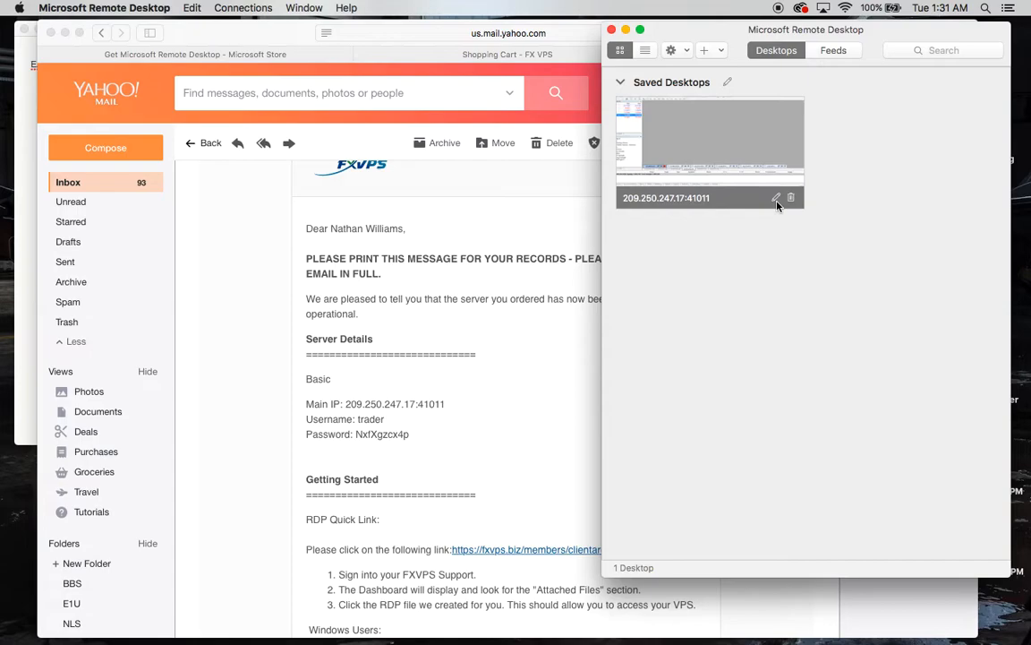
left_click(776, 197)
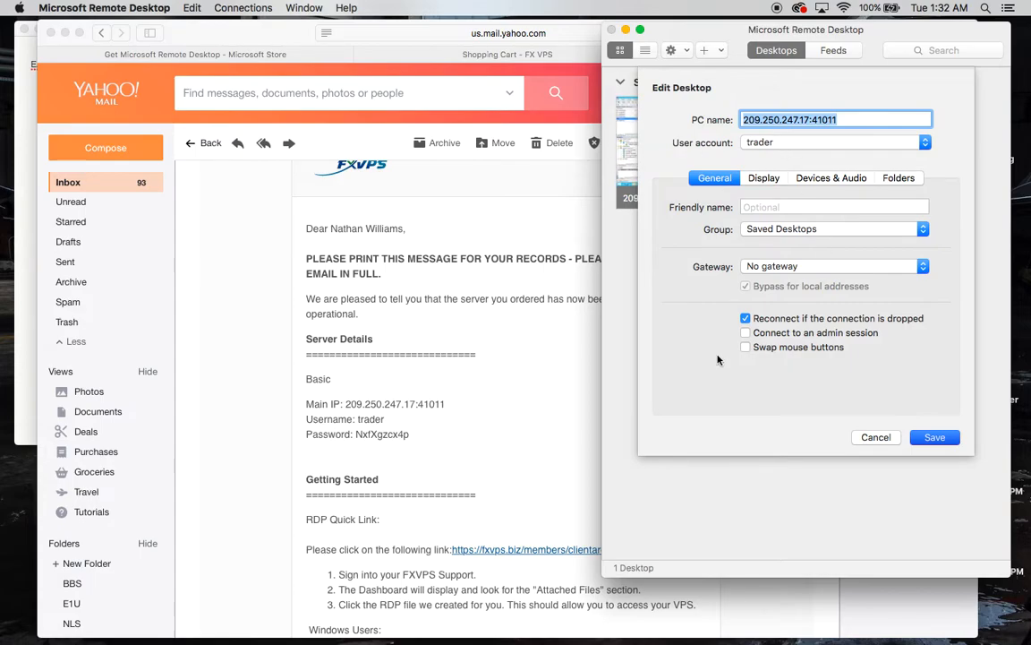
left_click(934, 439)
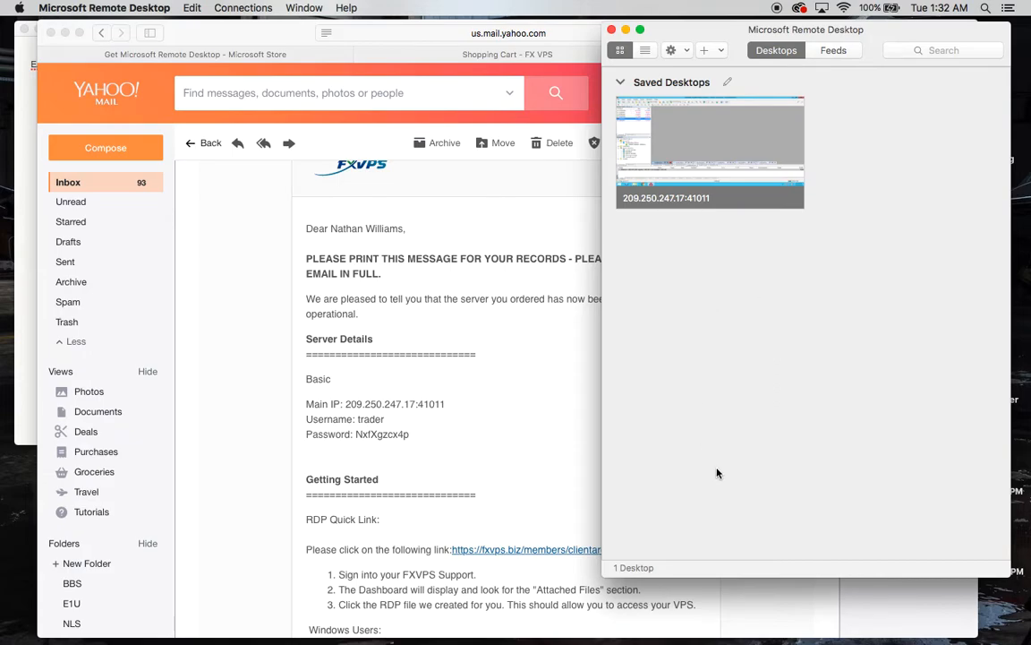
Step: Connect to the saved VPS desktop, minimize MetaTrader 4 to view the preinstalled software, and return to the setup notes
double_click(739, 127)
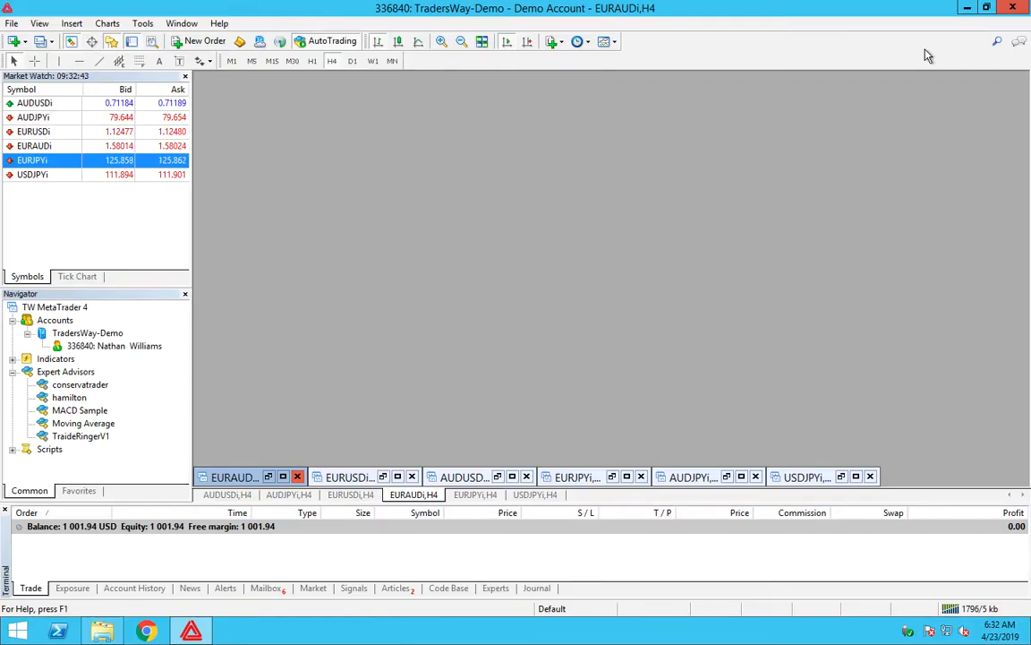
left_click(973, 6)
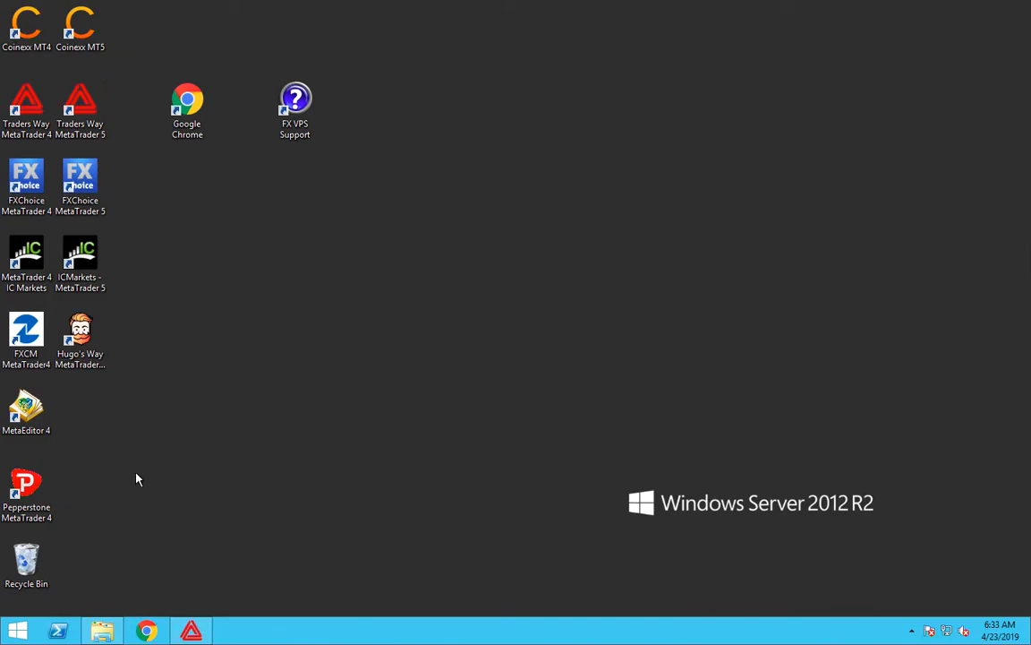
key("ctrl+Up")
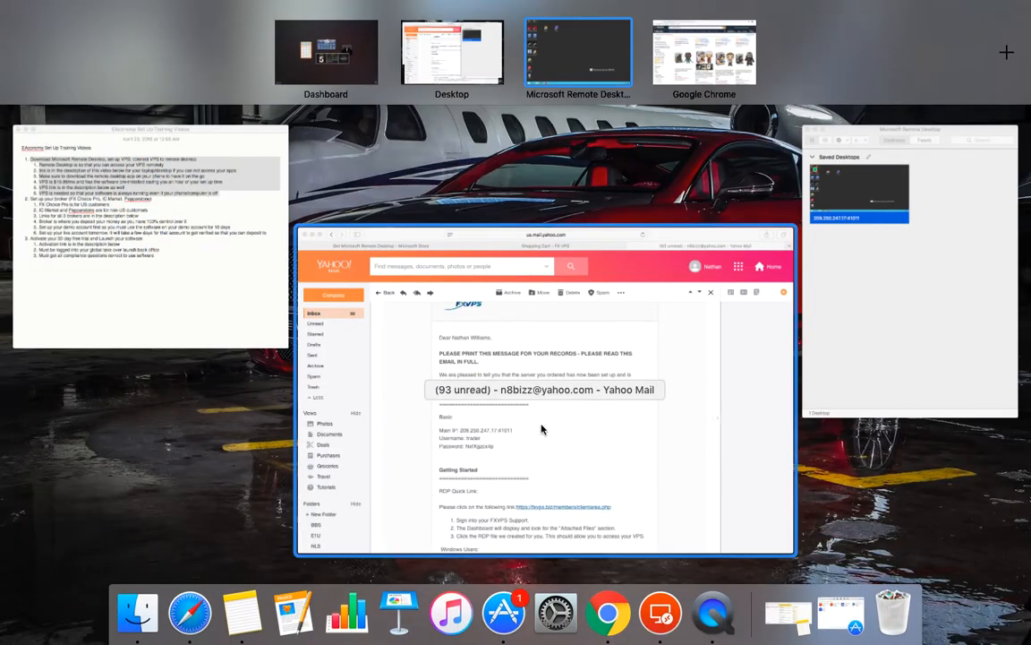
left_click(230, 283)
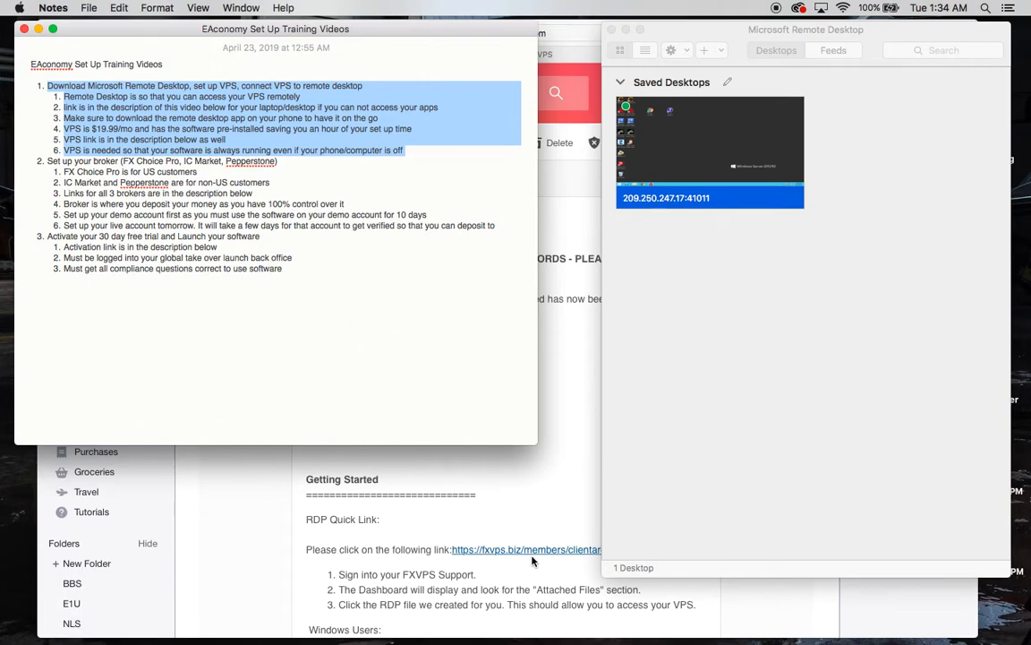
Step: Return to the VPS session, open Traders Way MetaTrader 4 from its desktop, and minimize it
double_click(690, 161)
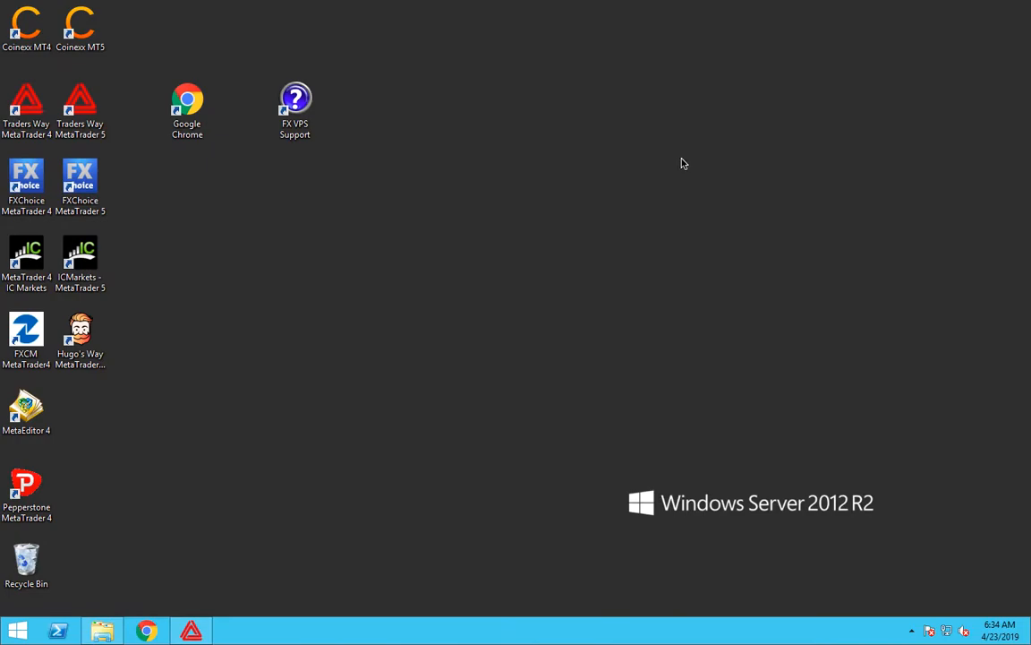
left_click(24, 111)
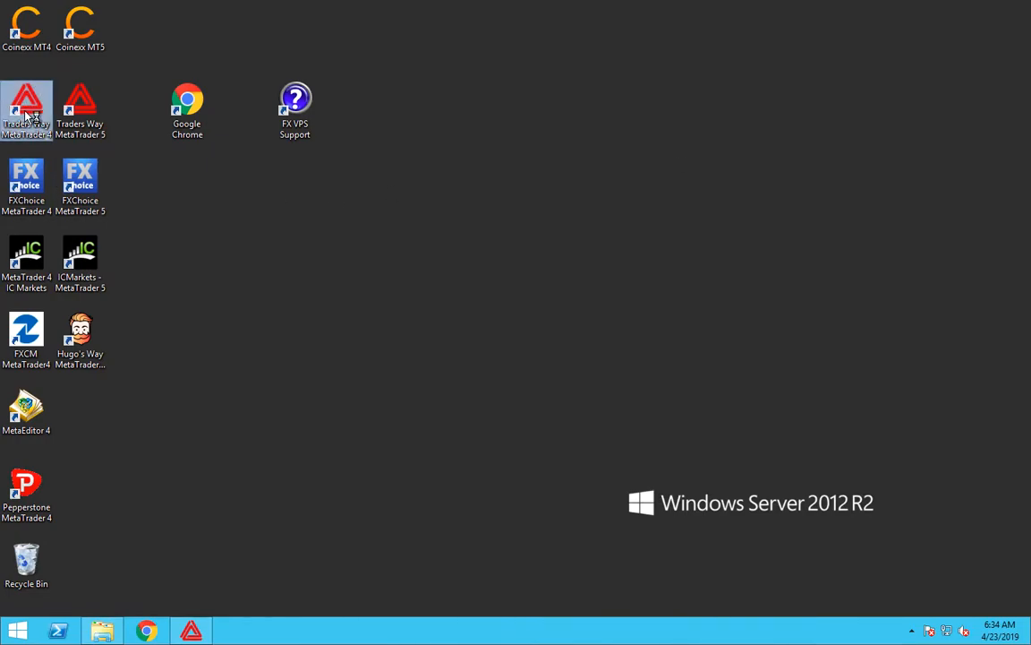
double_click(28, 107)
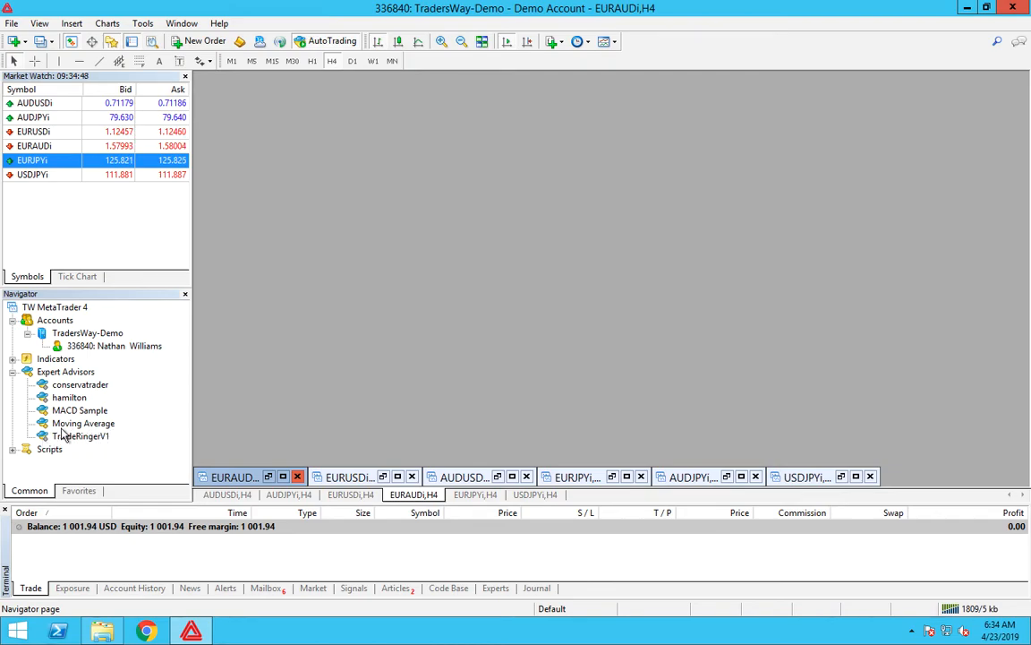
left_click(967, 8)
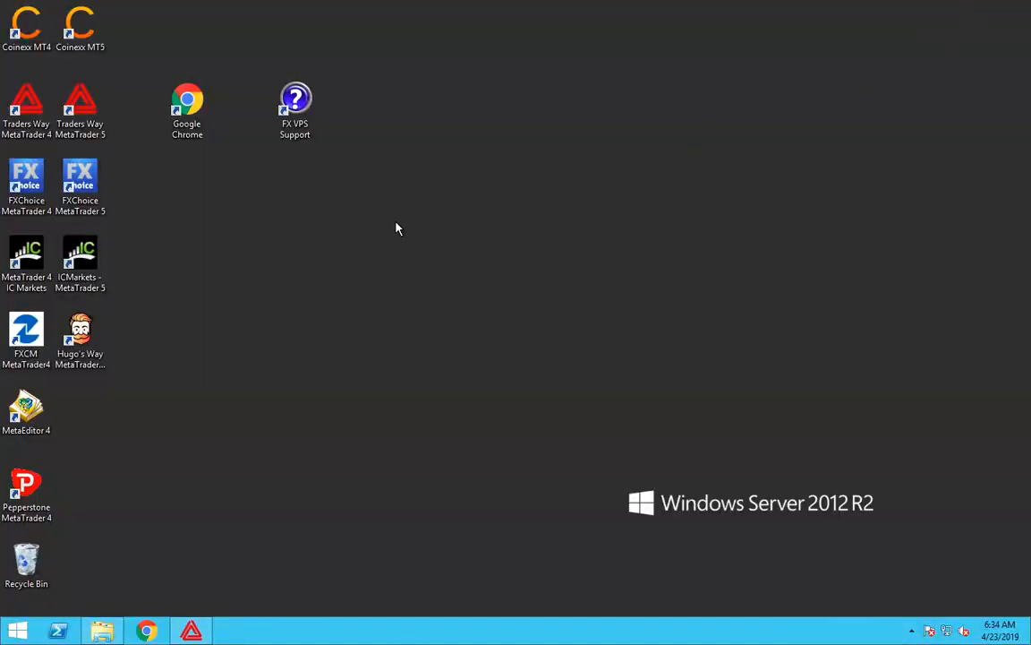
Step: Leave the remote session and bring the EAconomy setup notes to the front on the Mac
key("ctrl+Up")
left_click(425, 326)
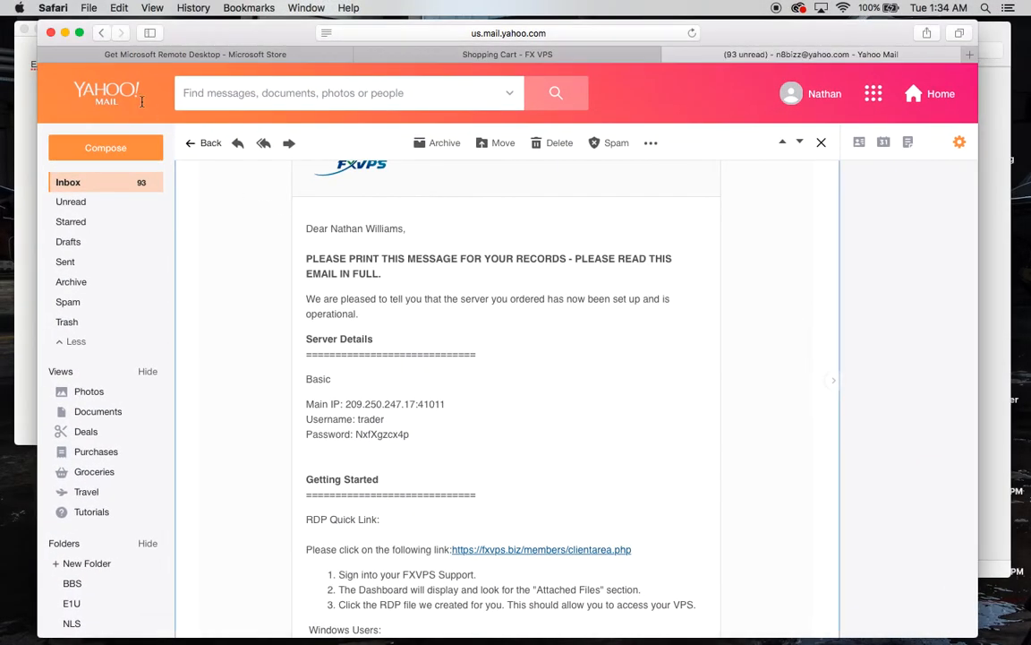
left_click(29, 106)
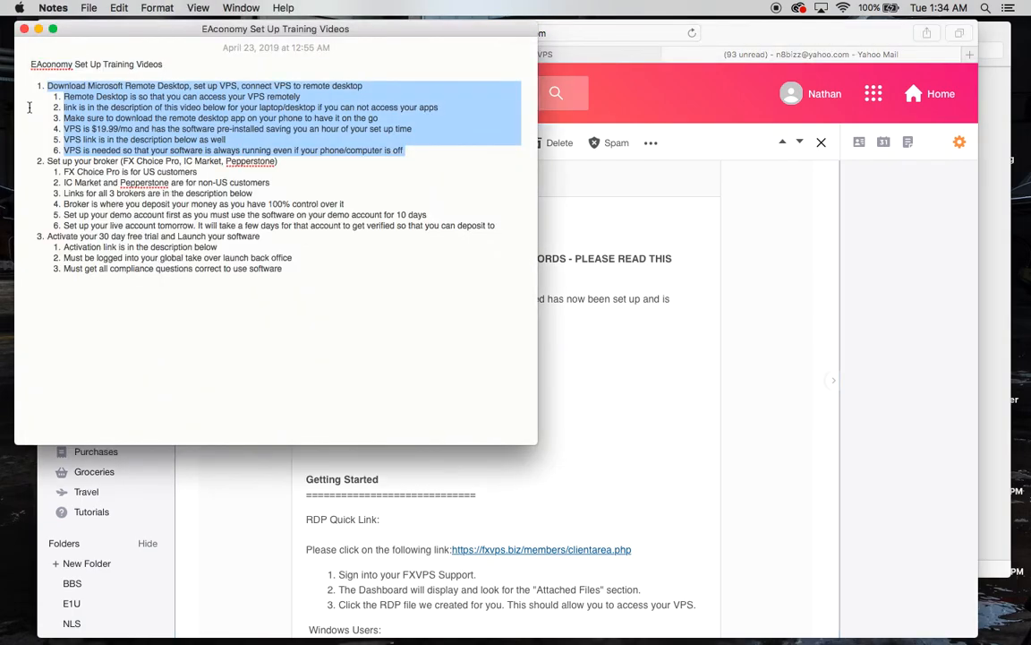